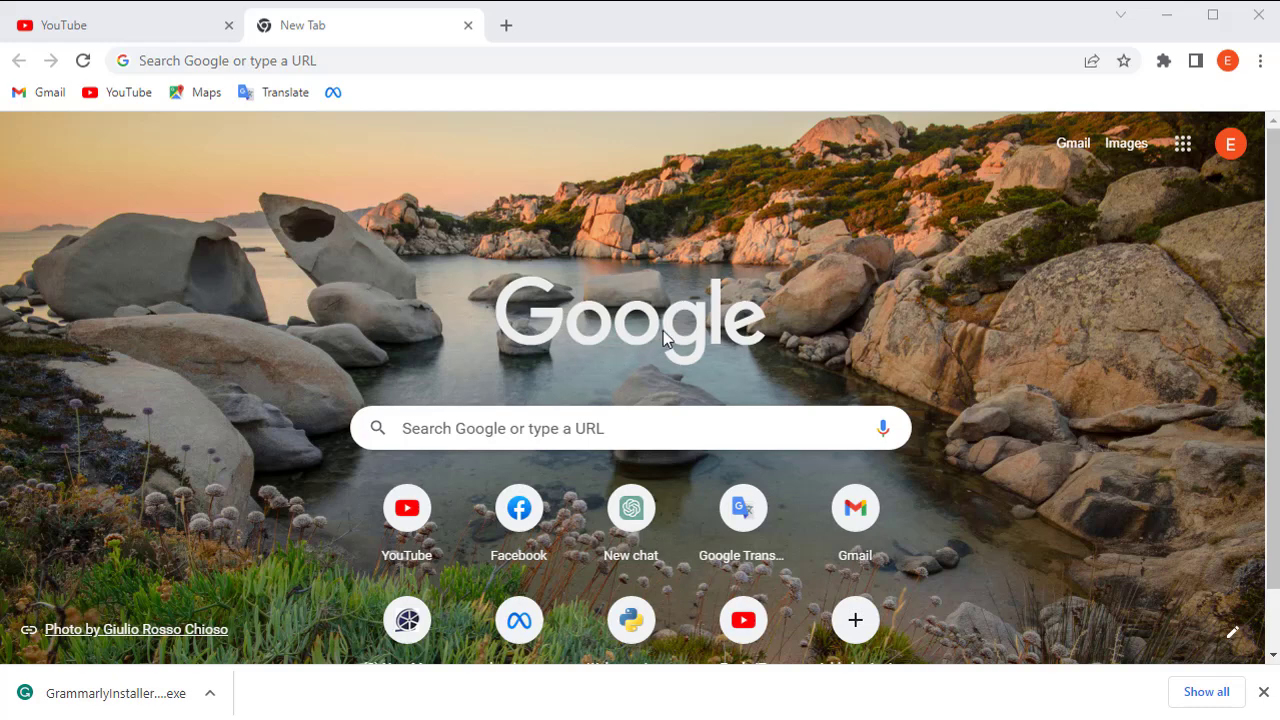
# - Search Google for "hemingway editor" and open the Hemingway Editor website at hemingwayapp.com
pyautogui.click(604, 440)
pyautogui.write('hem')
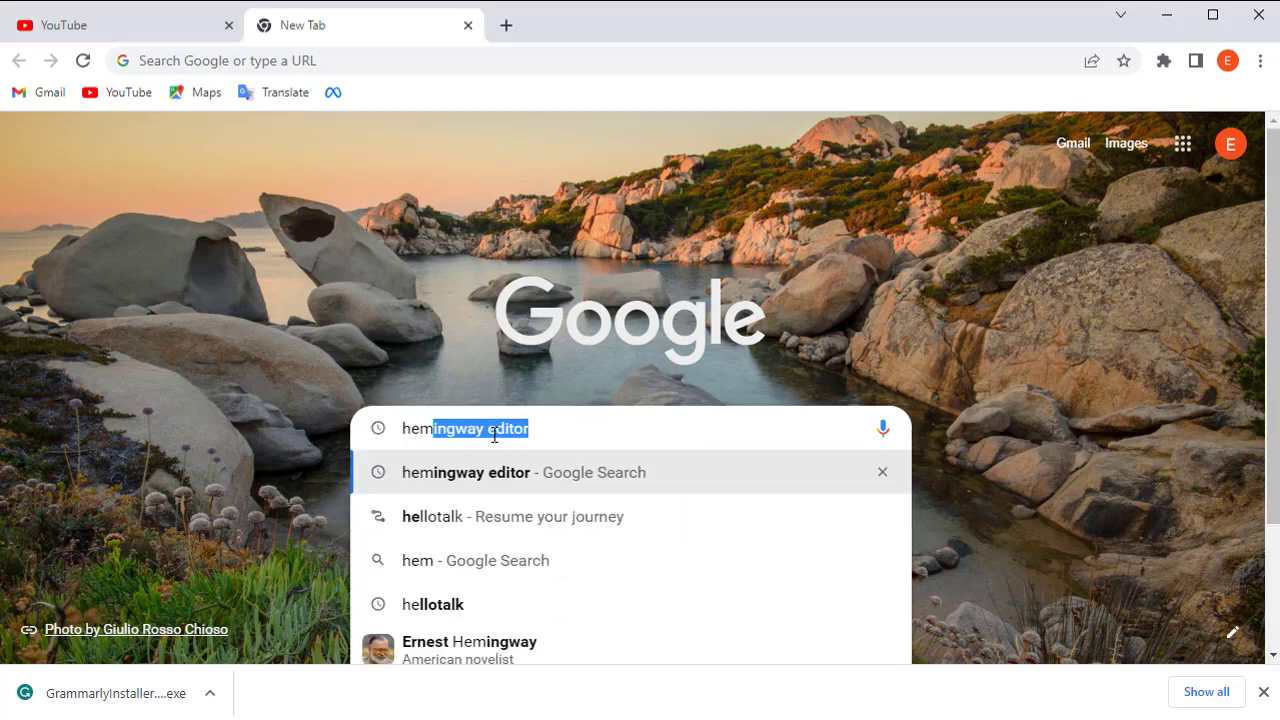
pyautogui.write('ing')
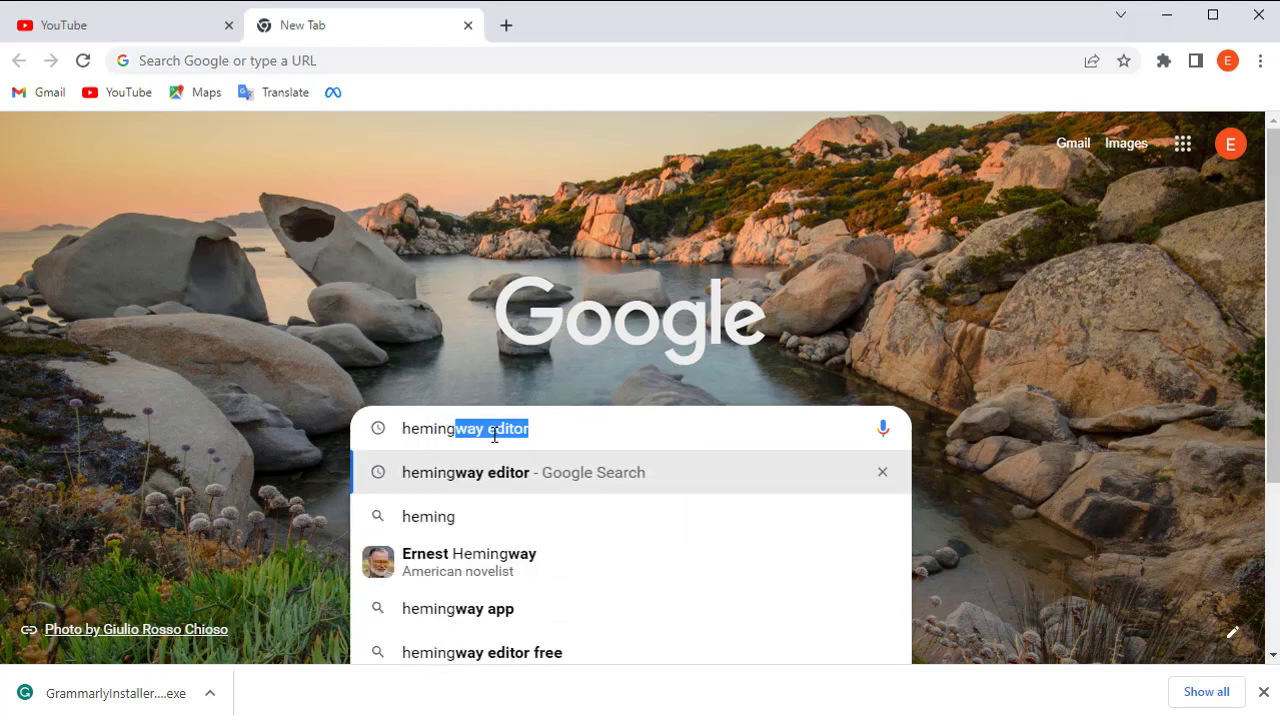
pyautogui.click(457, 483)
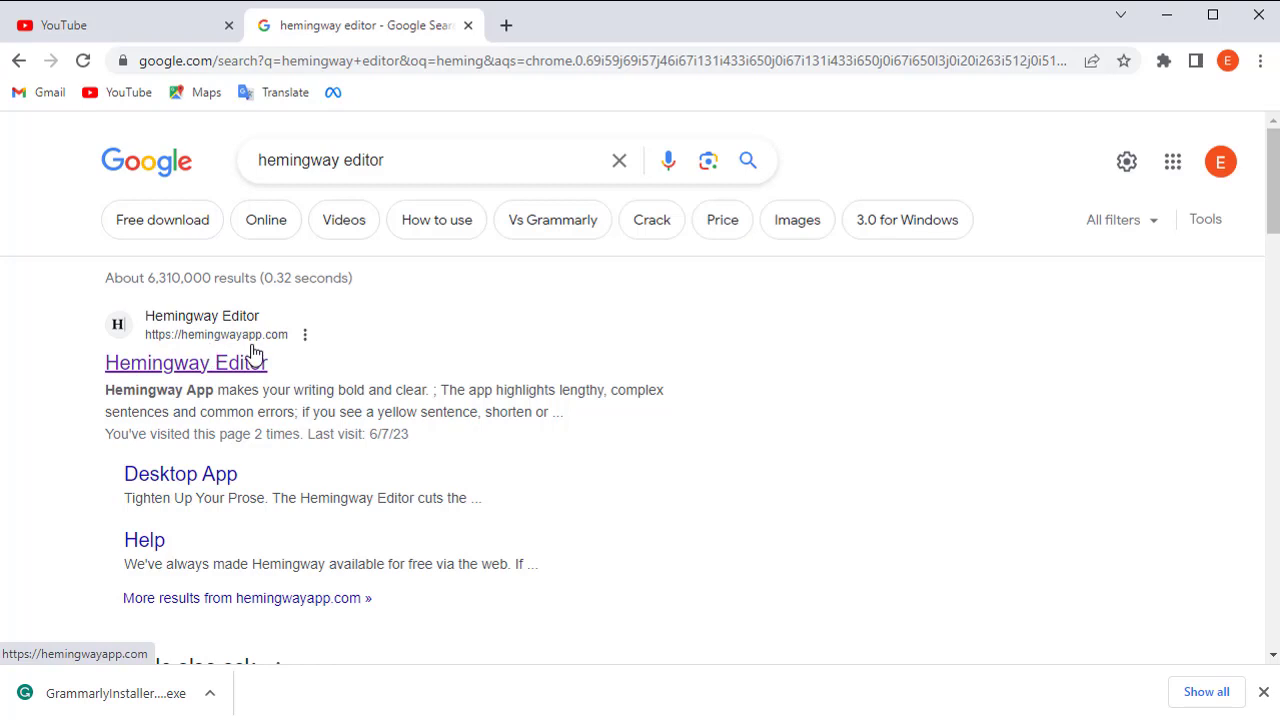
pyautogui.click(235, 365)
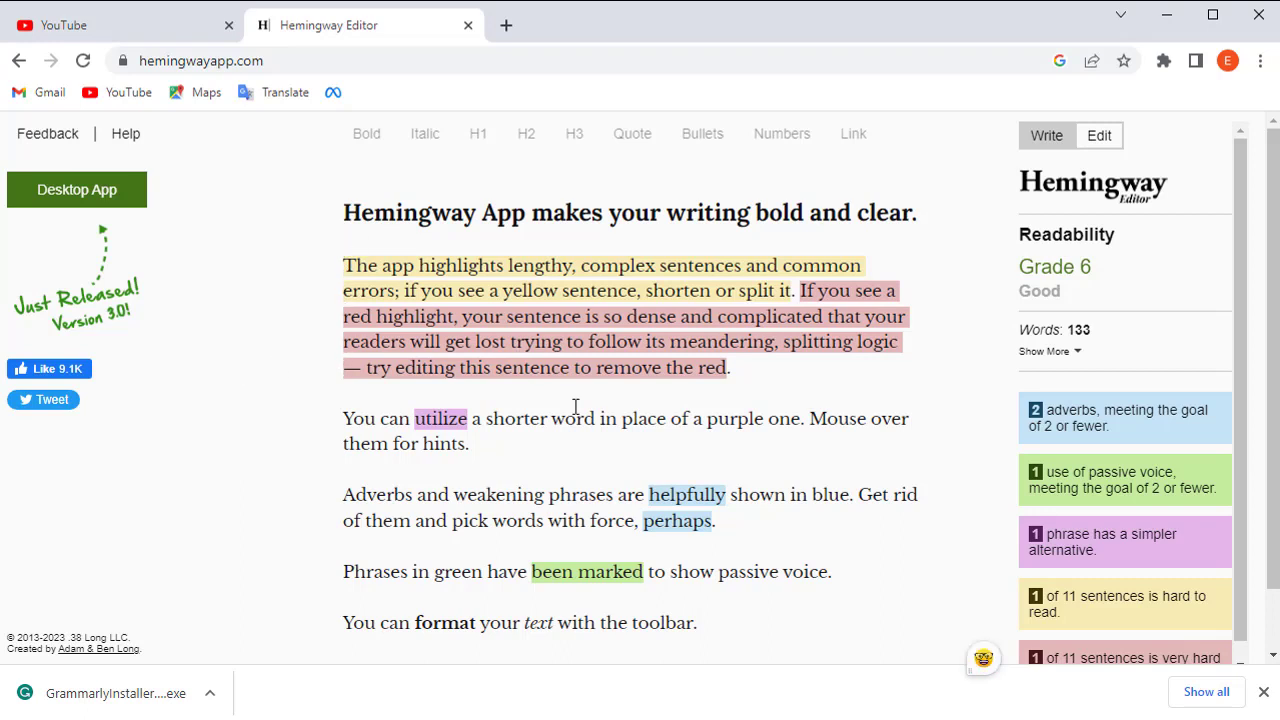
# - Examine the hints for the highlighted words "utilize", "helpfully", "perhaps" and "been marked" in the sample text
pyautogui.moveTo(685, 533)
pyautogui.moveTo(443, 416)
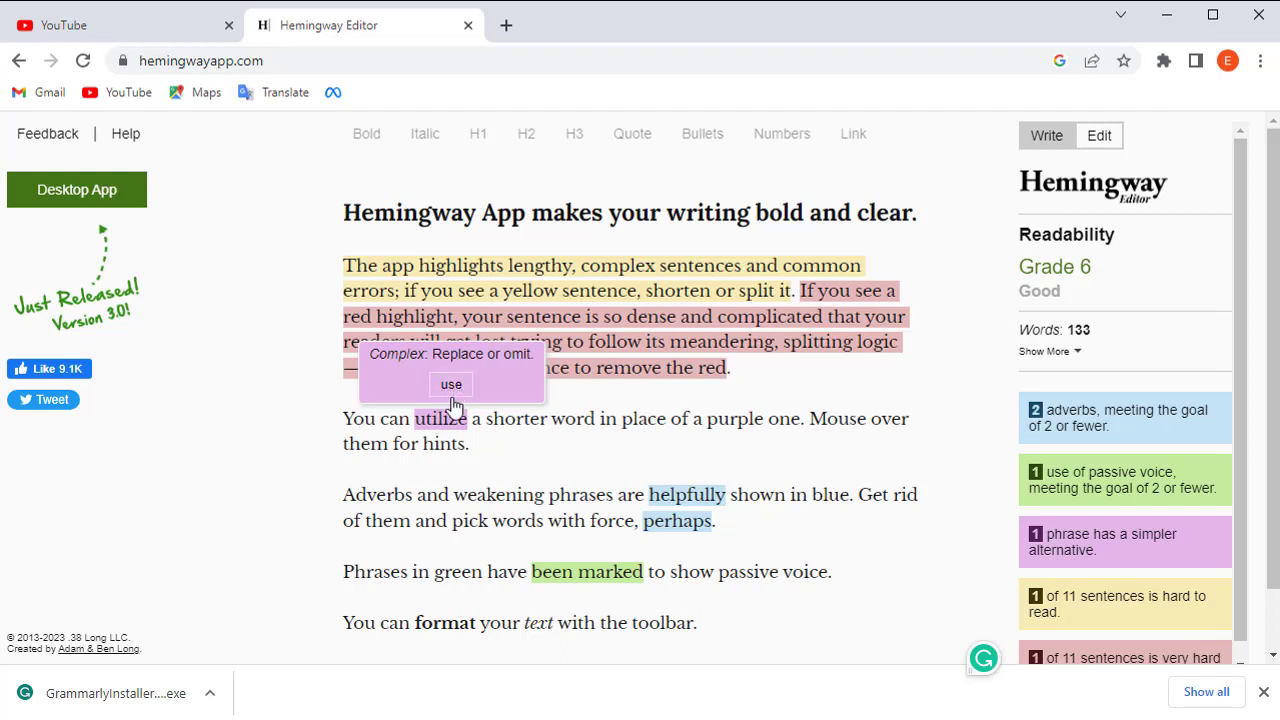
pyautogui.moveTo(678, 494)
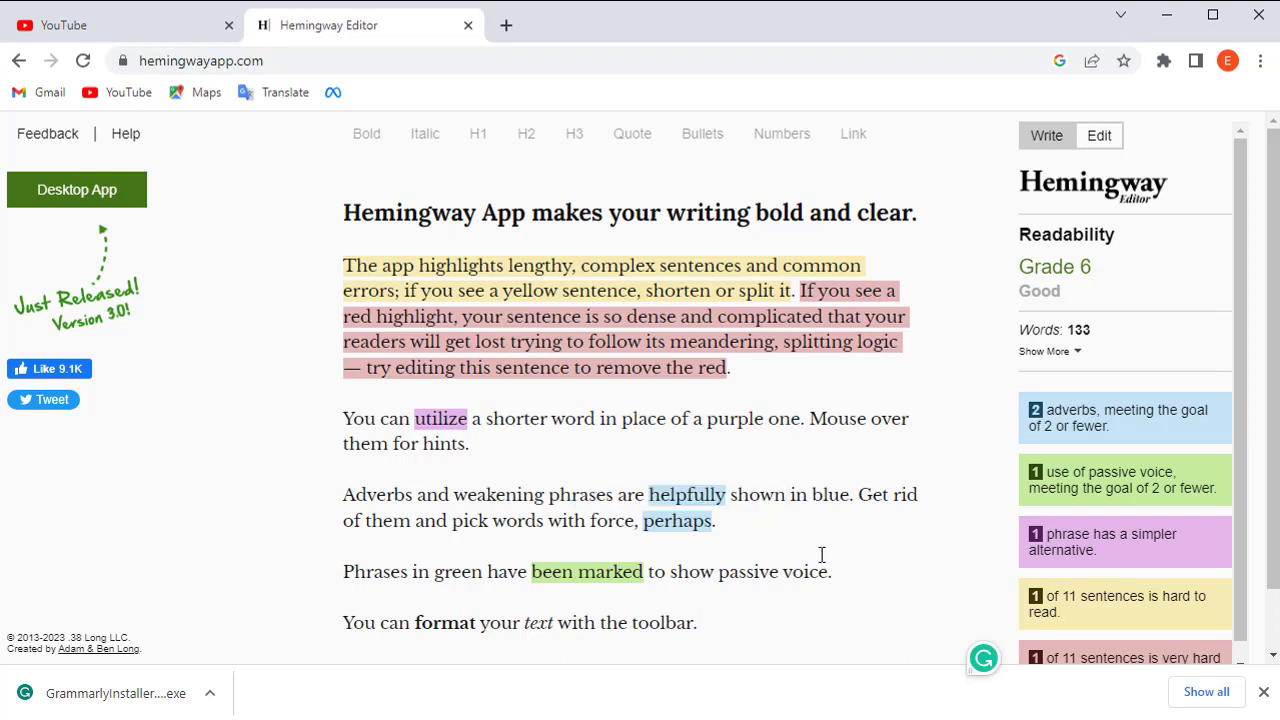
pyautogui.moveTo(678, 520)
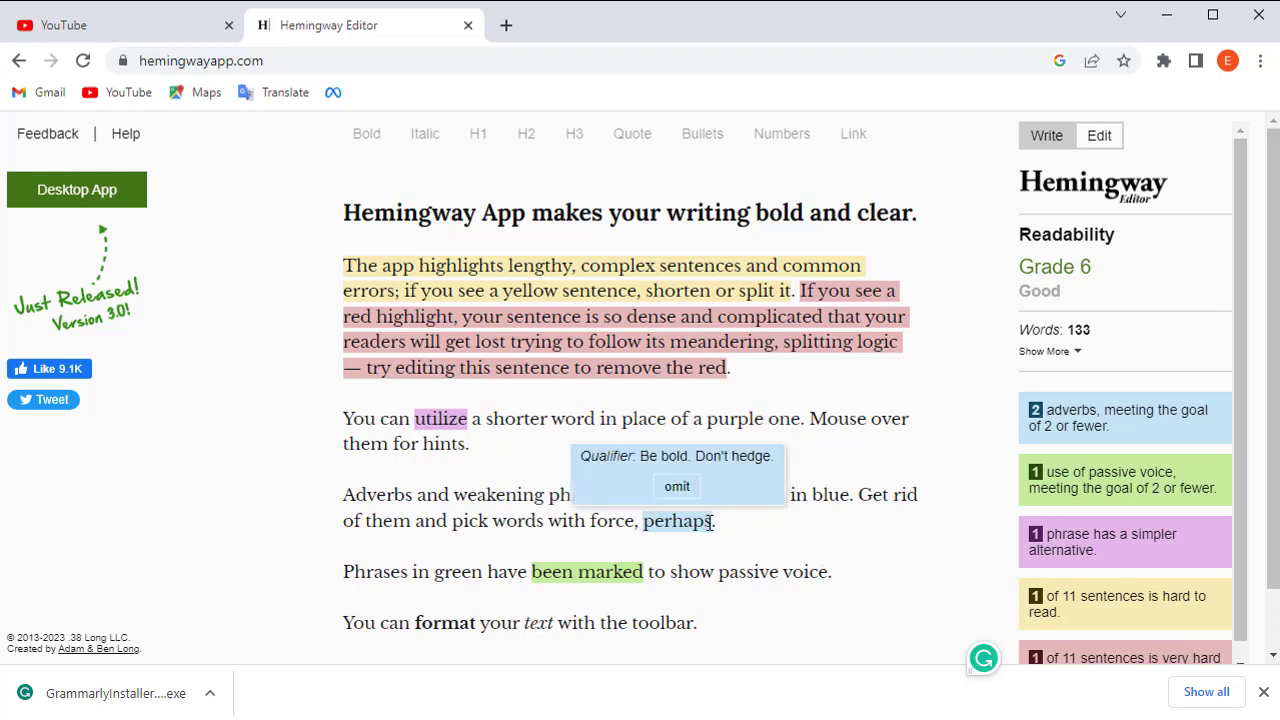
pyautogui.moveTo(584, 576)
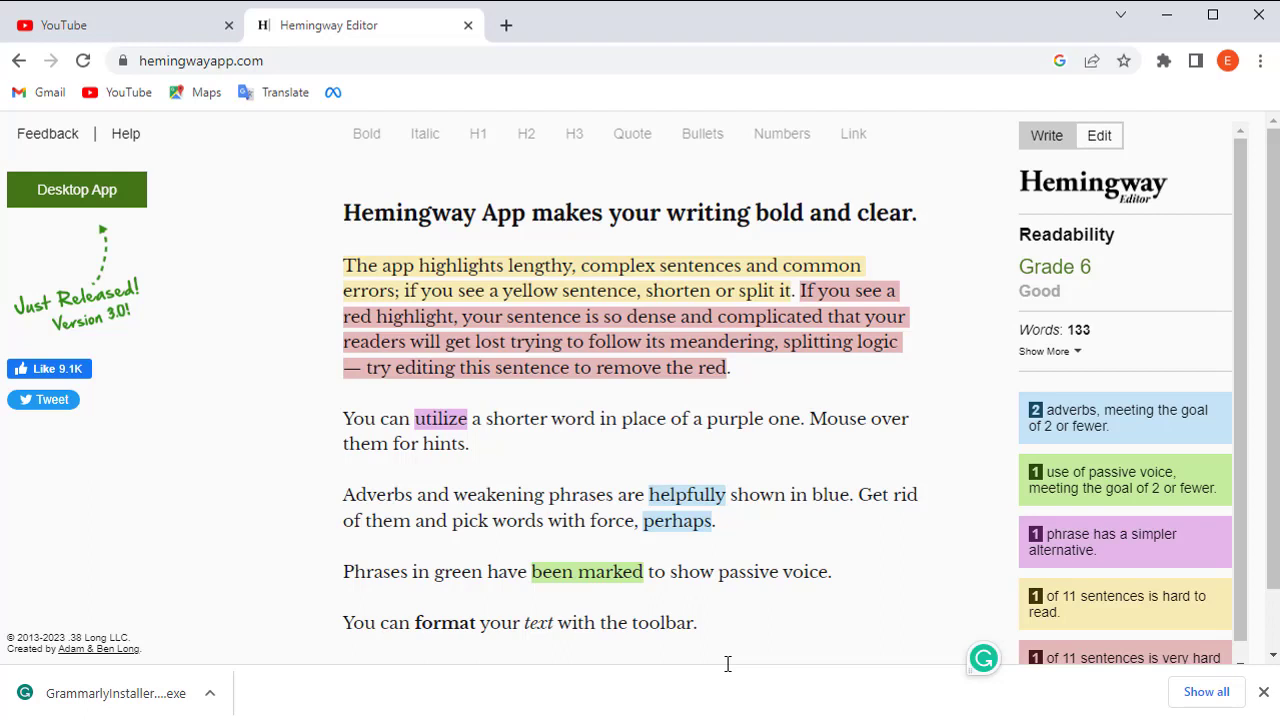
# - Try the H1, H2 and italic formats on the paragraph beginning "You can utilize a shorter word"
pyautogui.tripleClick(343, 215)
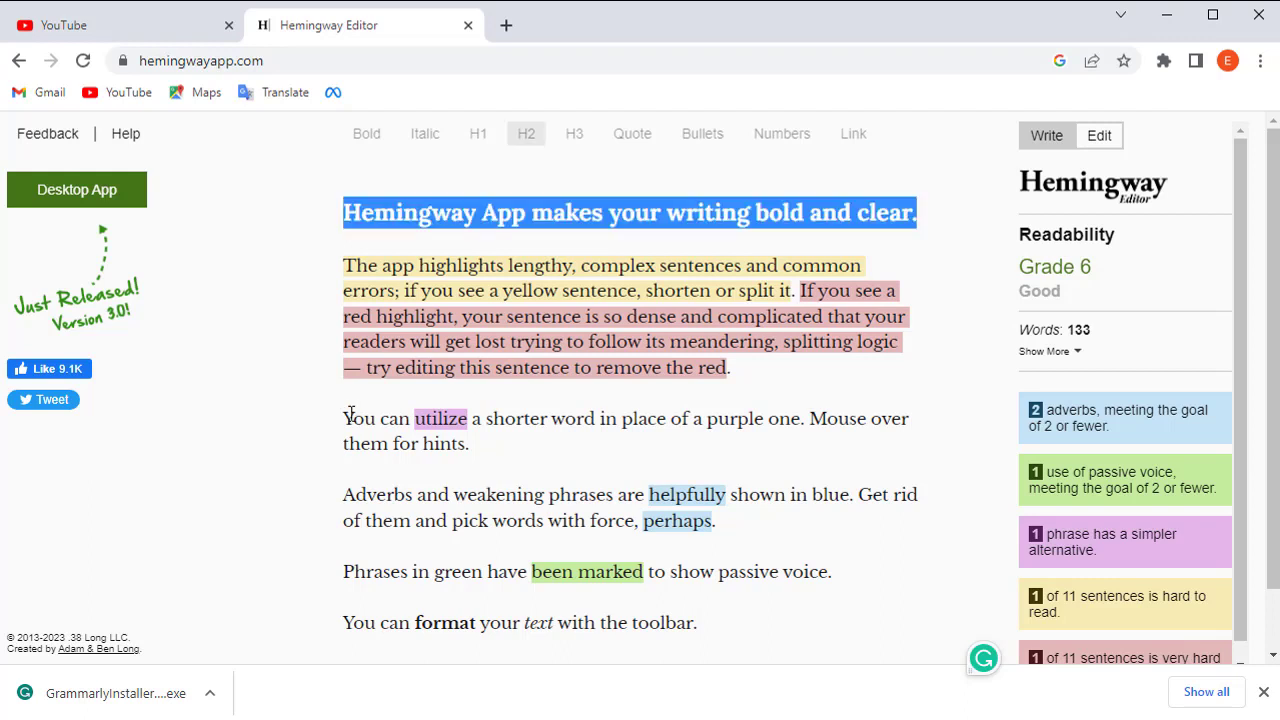
pyautogui.click(346, 418)
pyautogui.moveTo(346, 418); pyautogui.dragTo(508, 446)
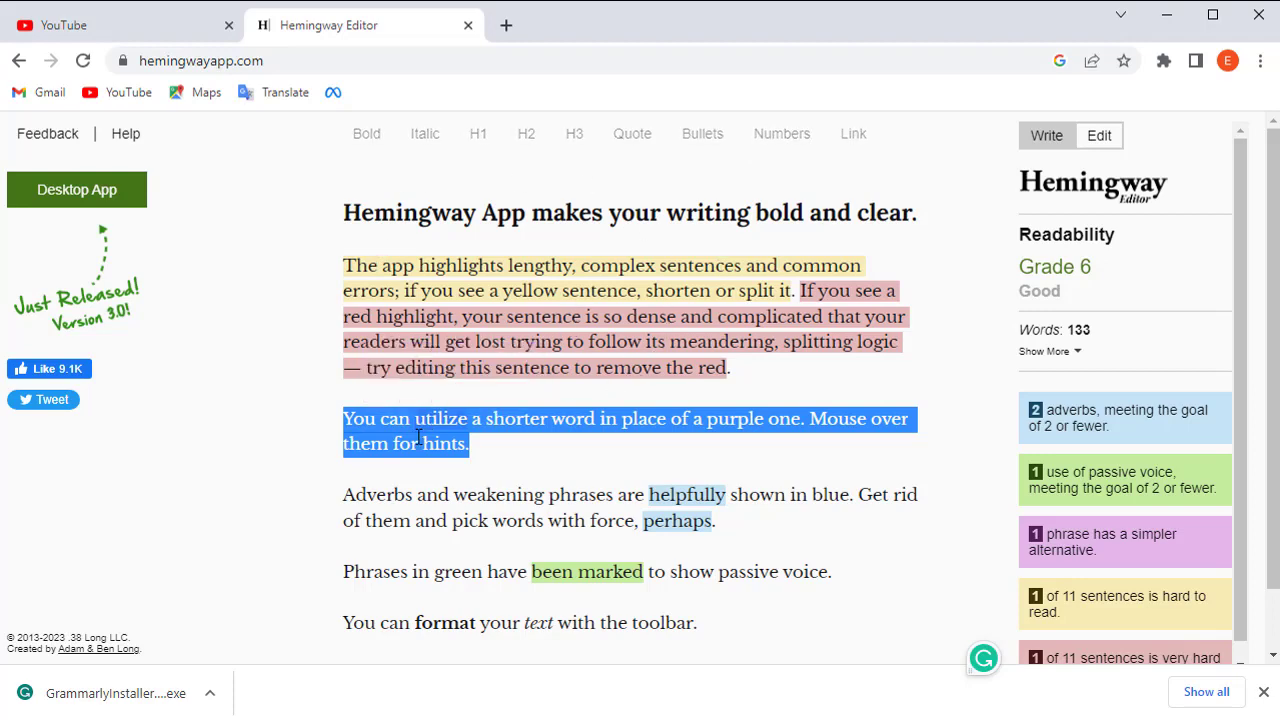
pyautogui.hotkey('ctrl', '1')
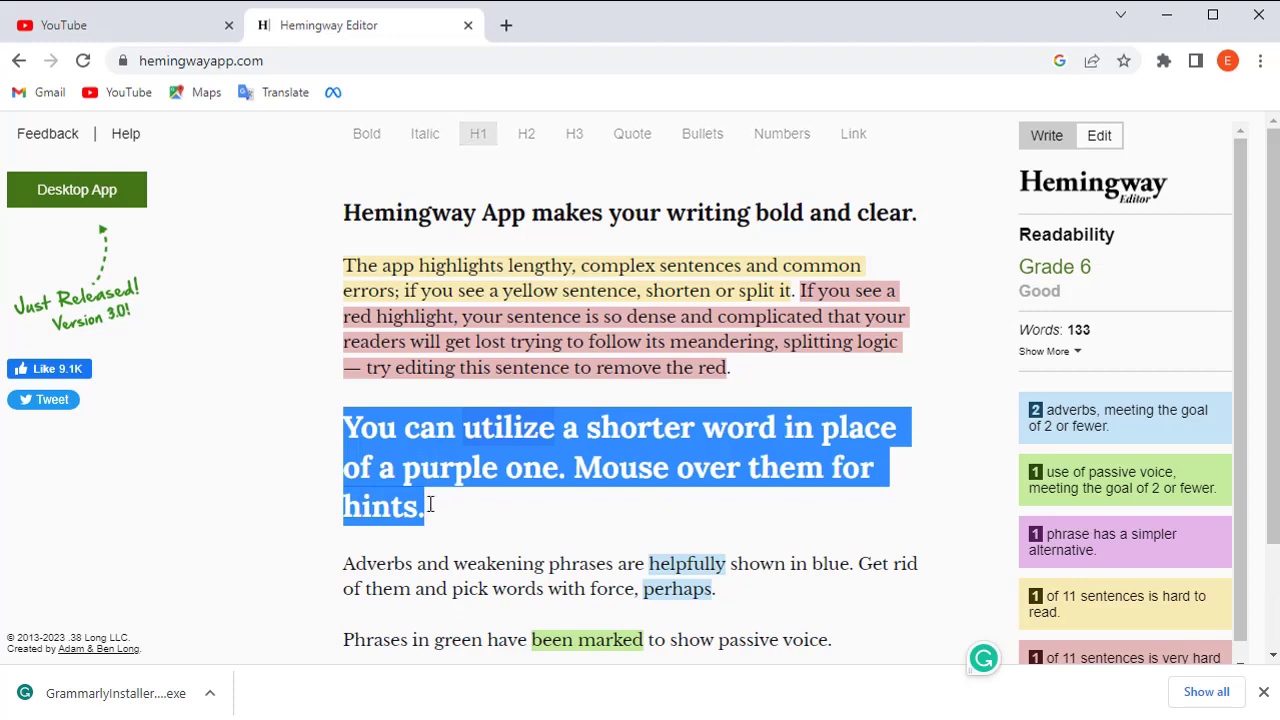
pyautogui.click(527, 140)
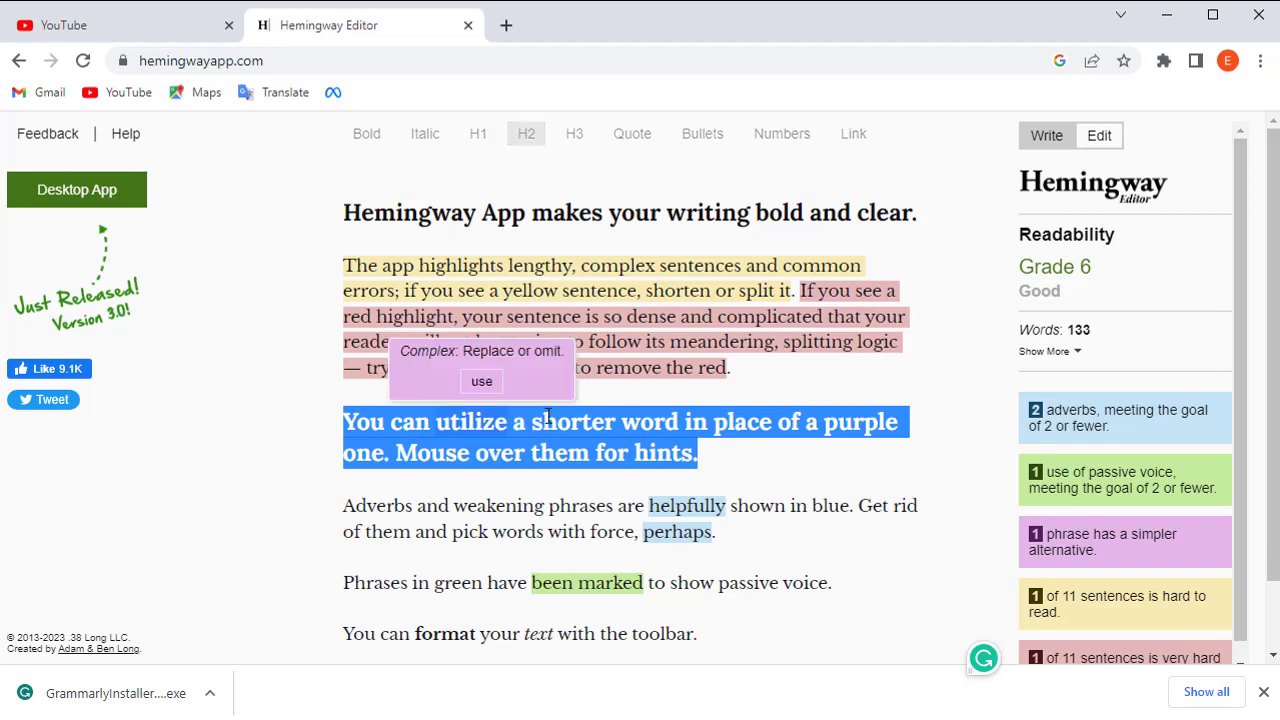
pyautogui.click(428, 140)
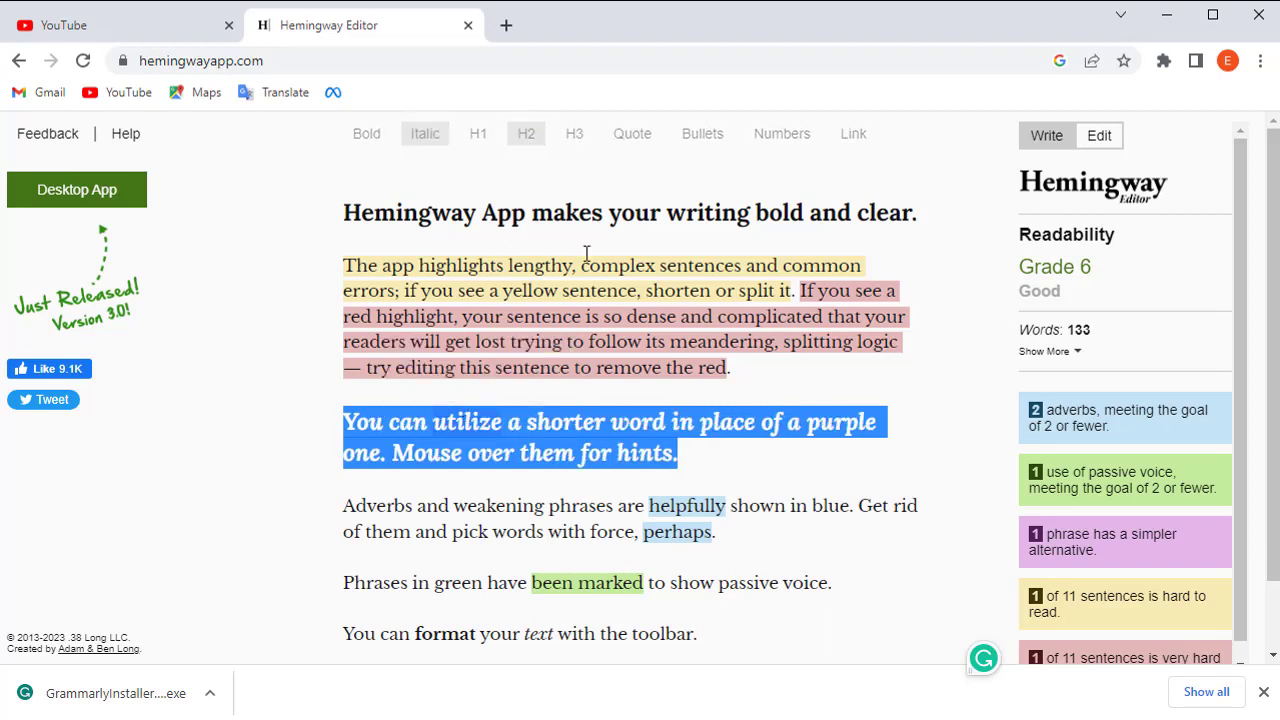
# - Try the bullet, quote and numbered list formats on the "You can utilize" paragraph and open its link entry
pyautogui.click(689, 140)
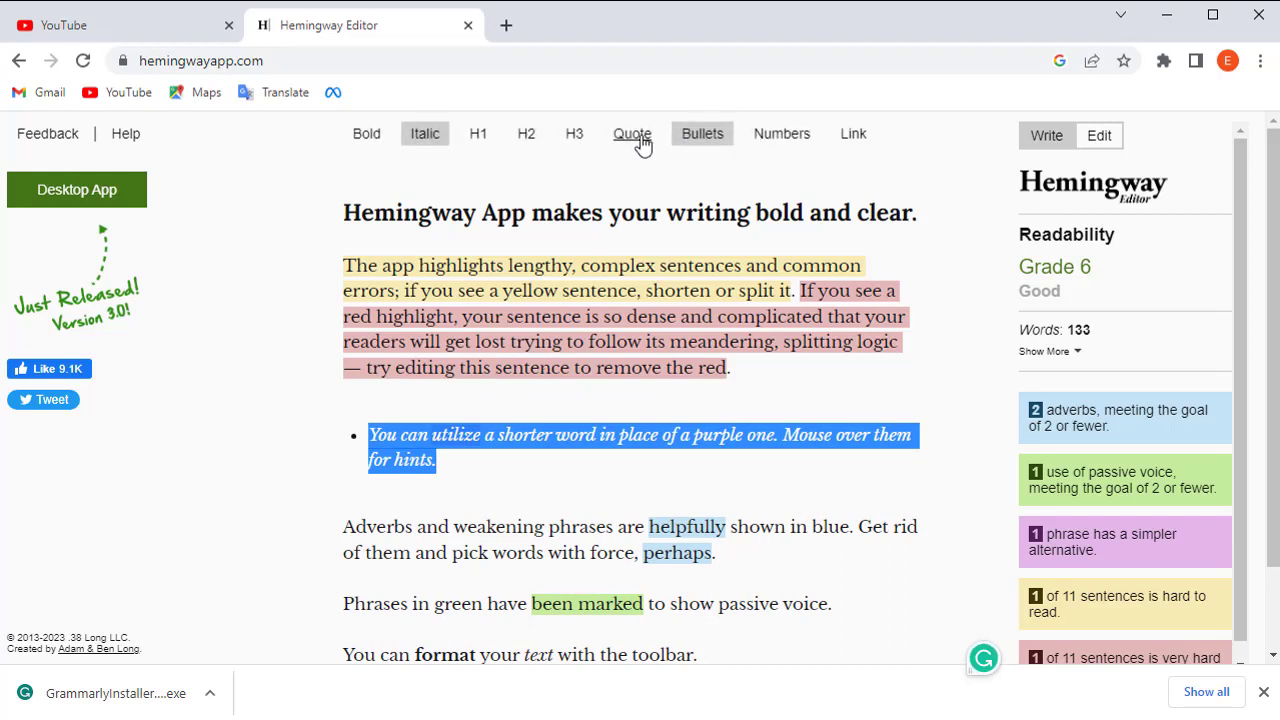
pyautogui.click(645, 145)
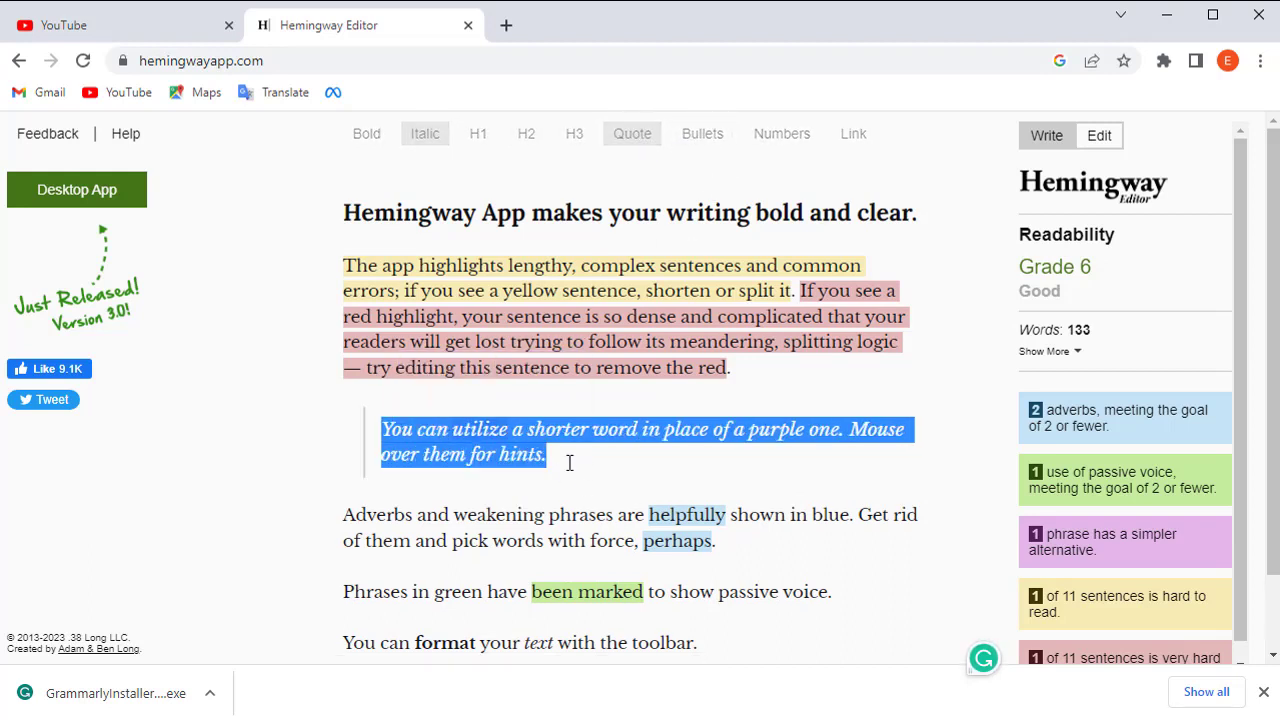
pyautogui.click(792, 140)
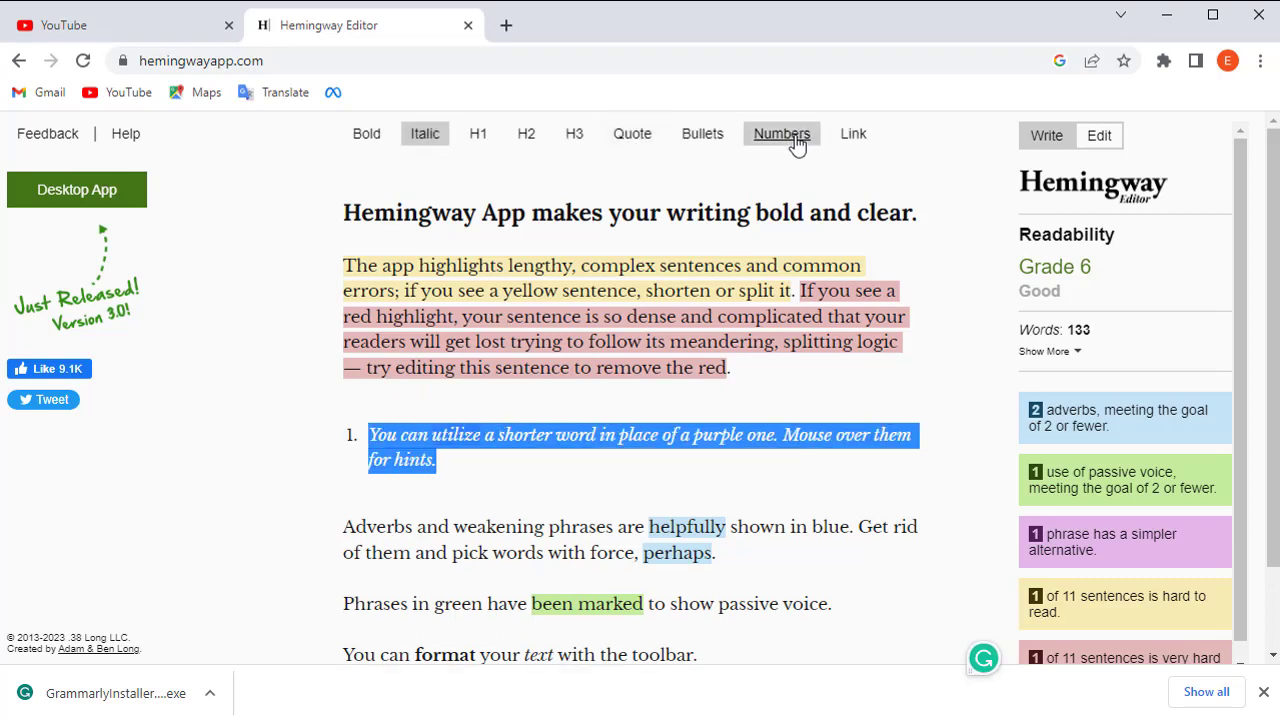
pyautogui.click(853, 138)
pyautogui.moveTo(488, 438)
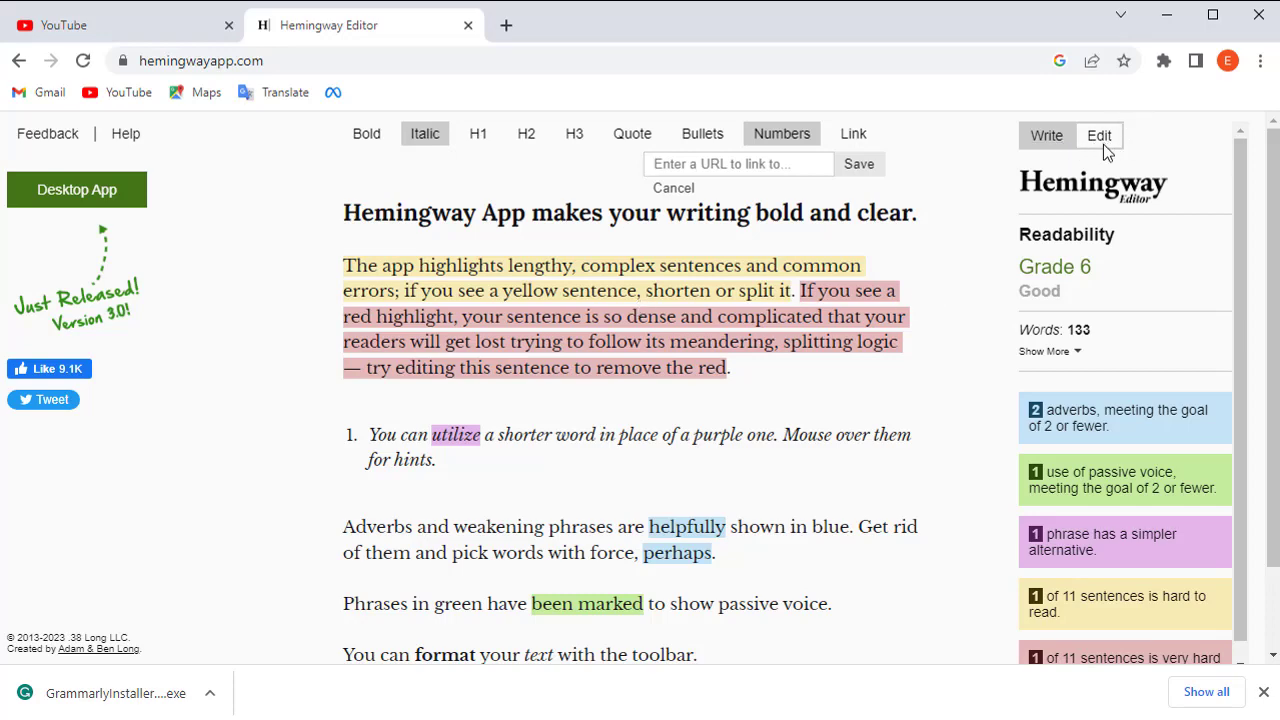
# - Switch the text to Write mode and back to Edit mode, and undo the formatting of the "You can utilize" paragraph
pyautogui.click(1054, 144)
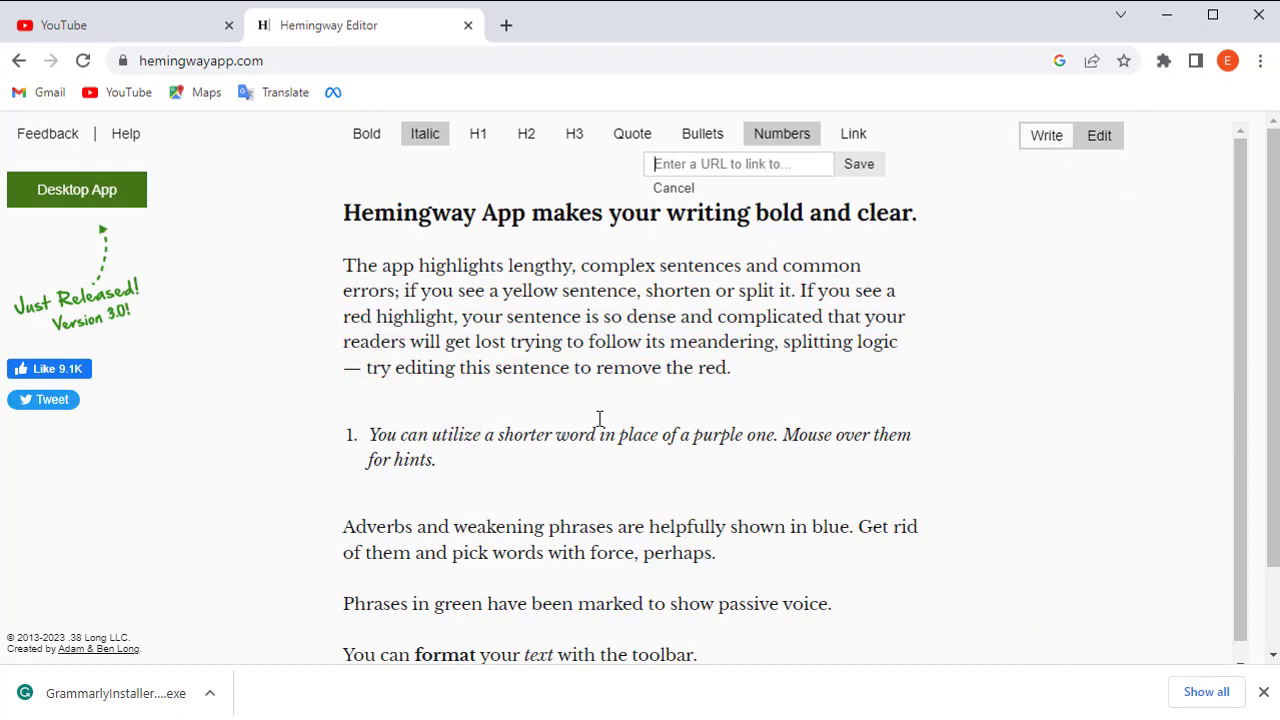
pyautogui.click(1099, 139)
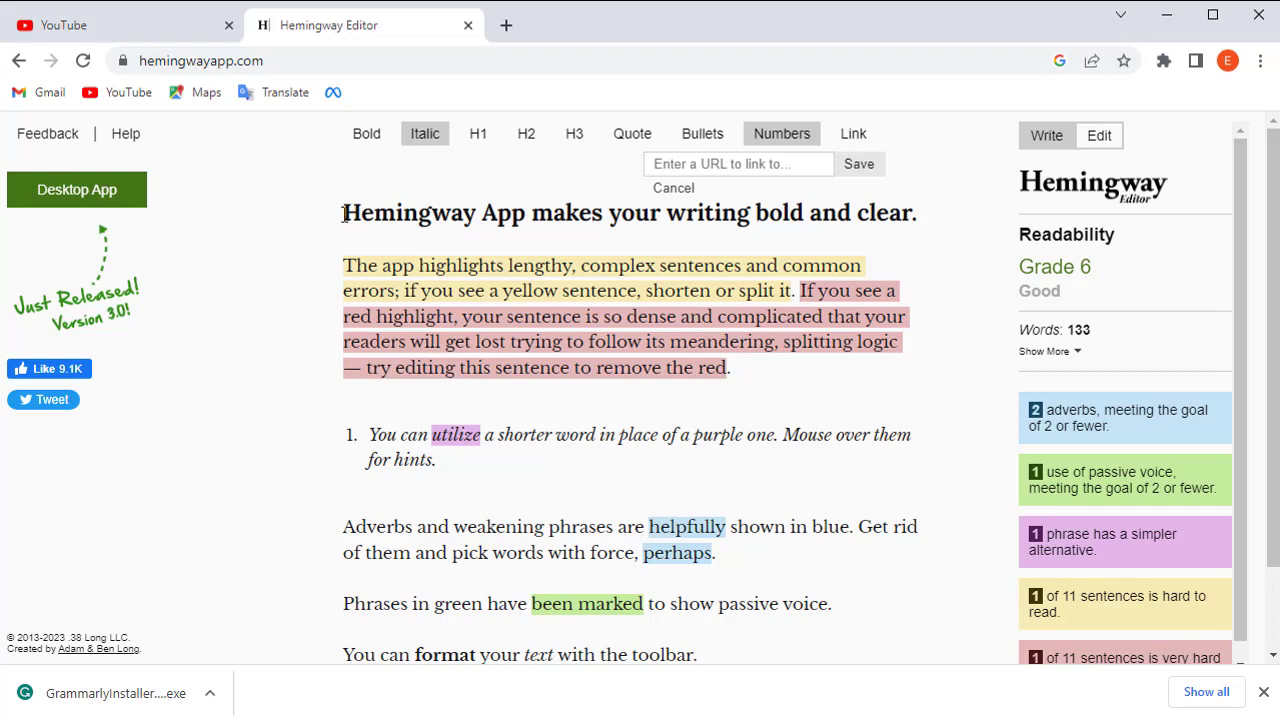
pyautogui.hotkey('ctrl', 'z')
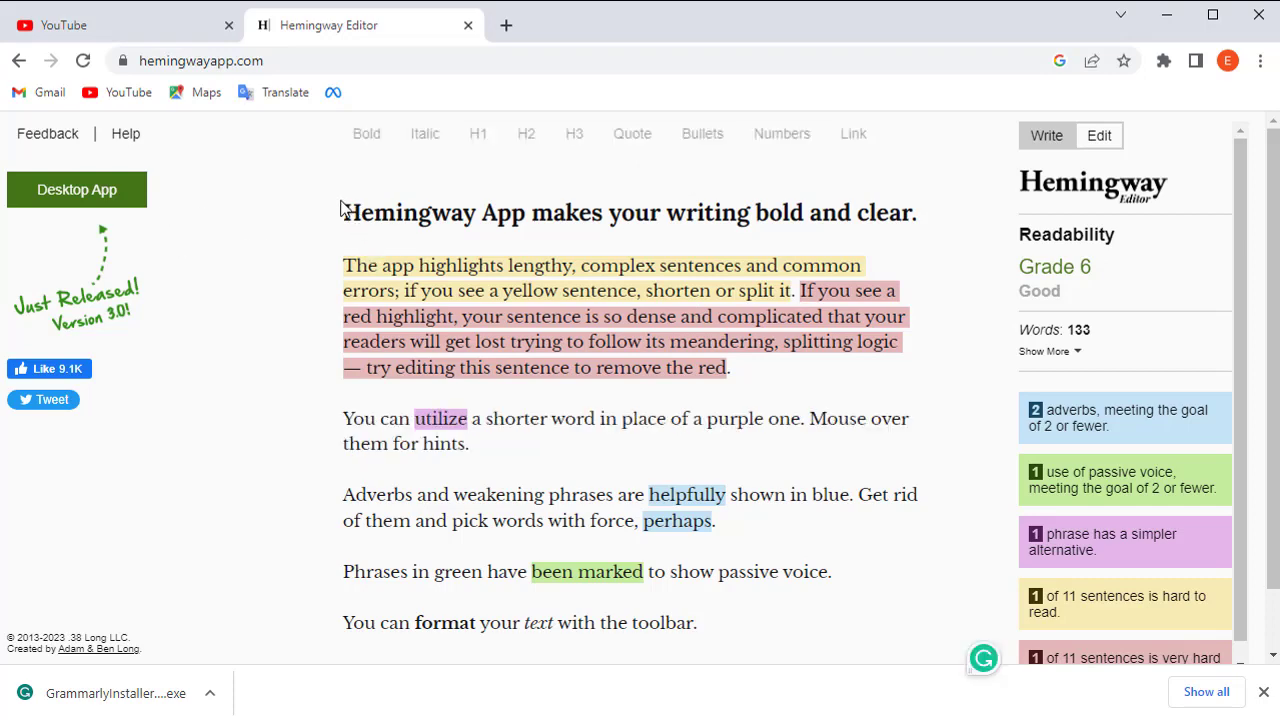
# - Replace the sample text from the heading through the toolbar sentence with the copied content writing article
pyautogui.moveTo(343, 212); pyautogui.dragTo(746, 626)
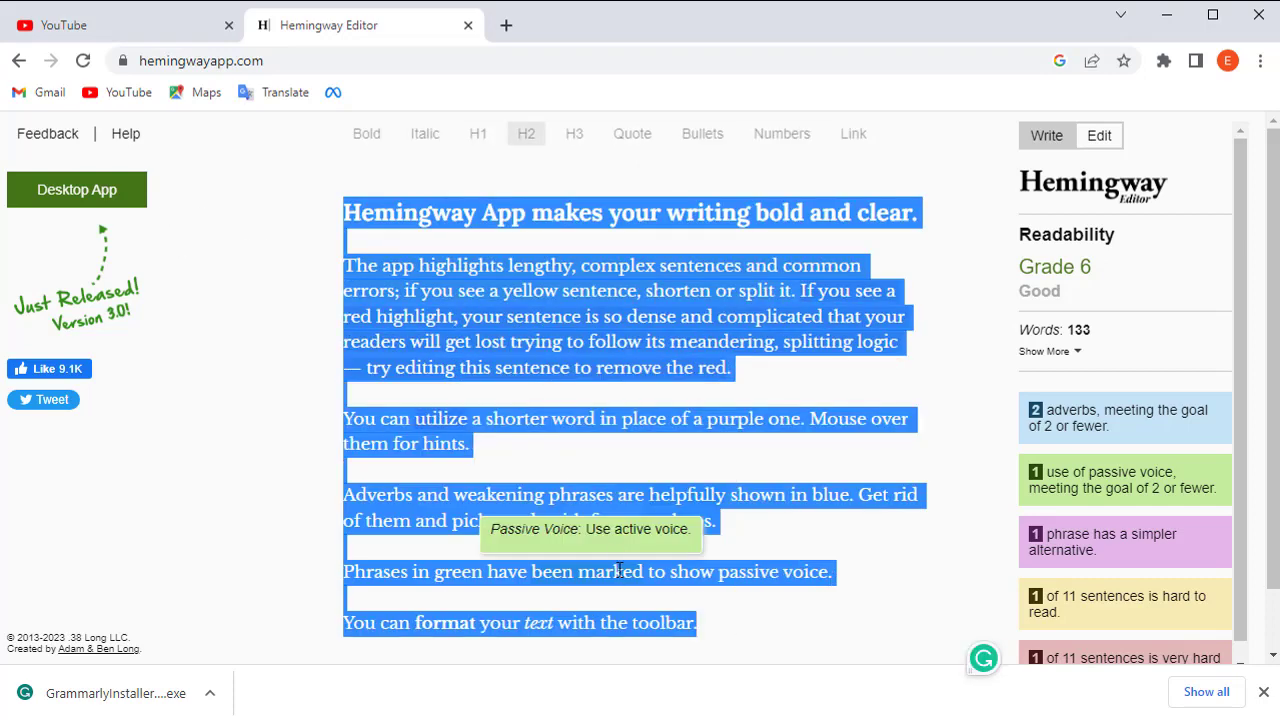
pyautogui.rightClick(609, 507)
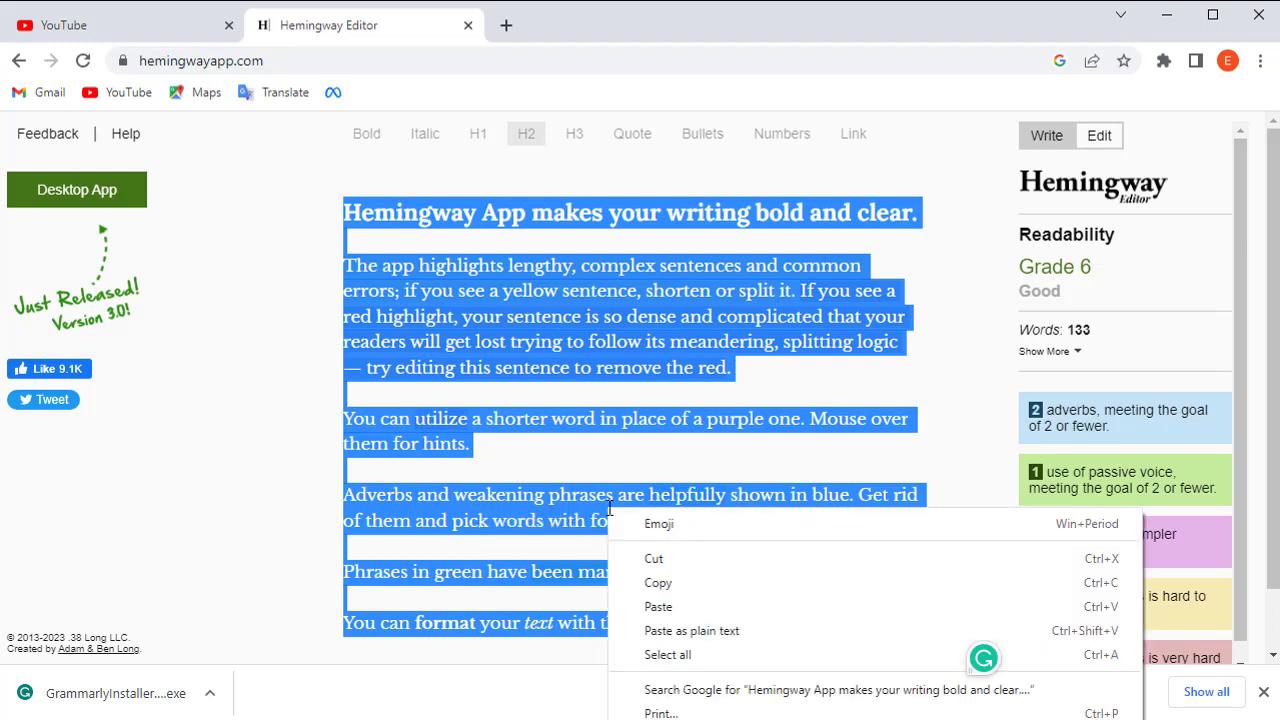
pyautogui.click(662, 610)
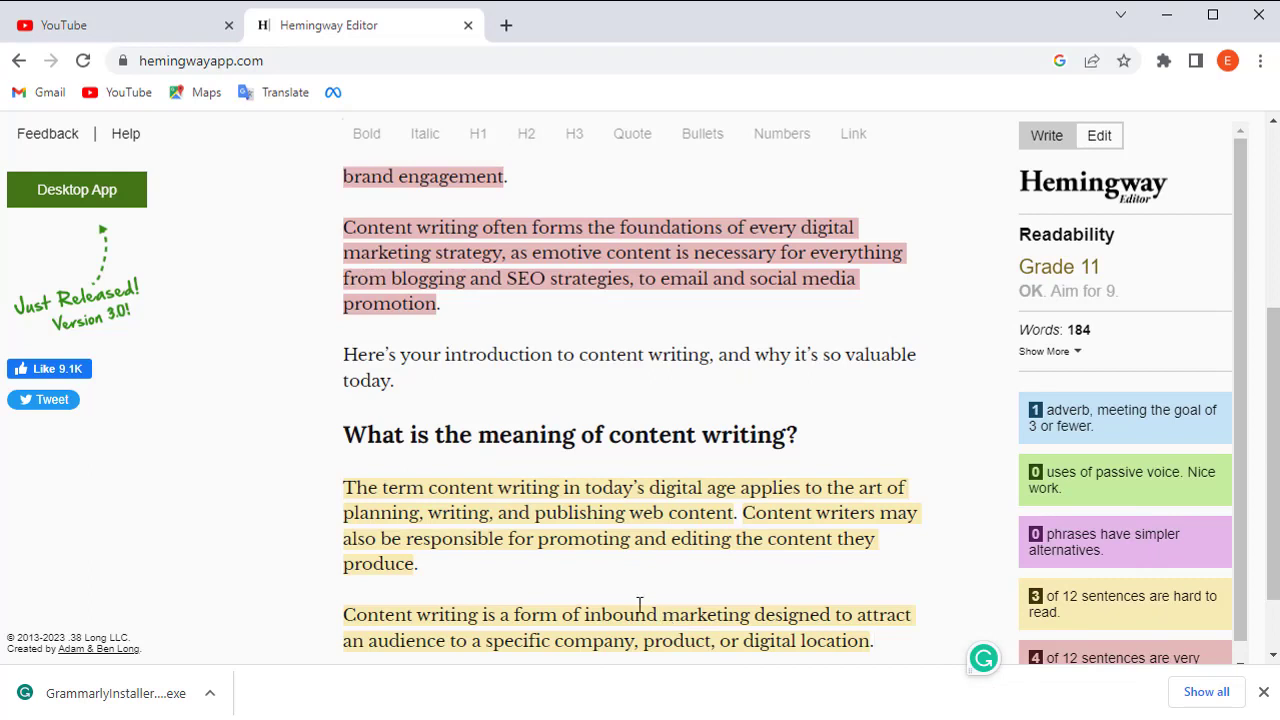
# - Omit the highlighted adverb "increasingly" from the article's first sentence by accepting its suggestion
pyautogui.scroll(5, 503, 367)
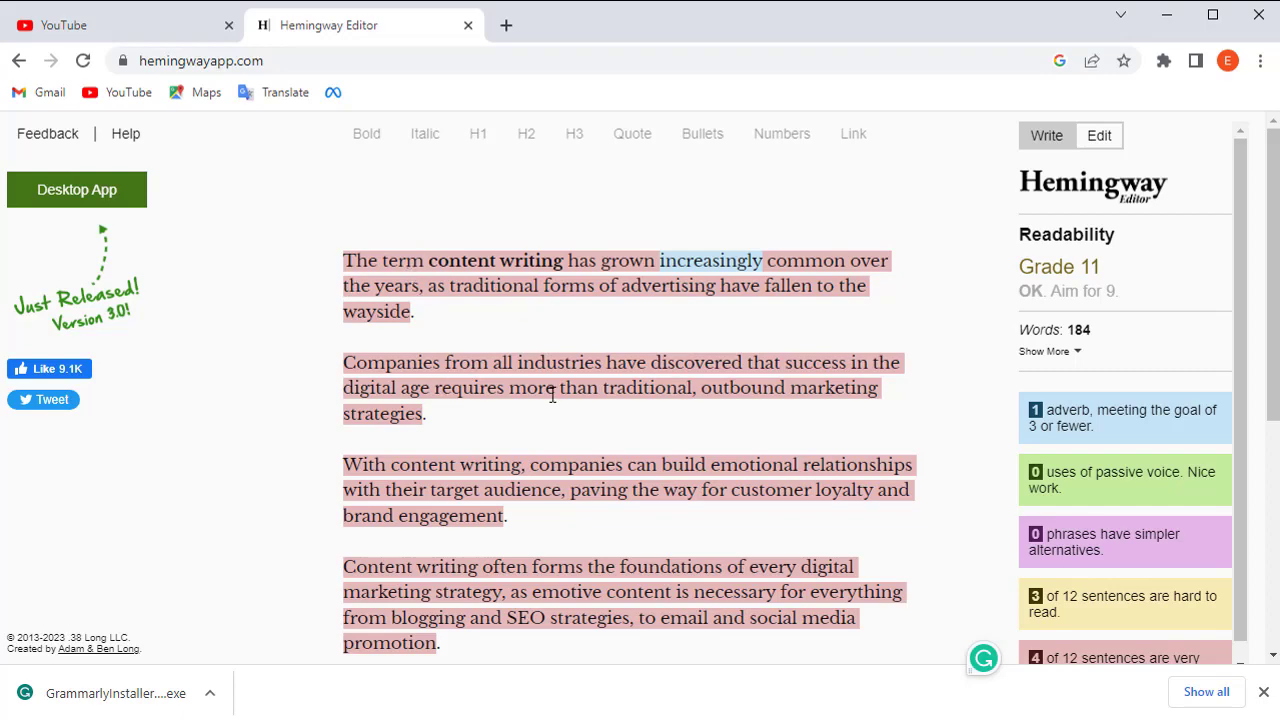
pyautogui.scroll(-2, 552, 395)
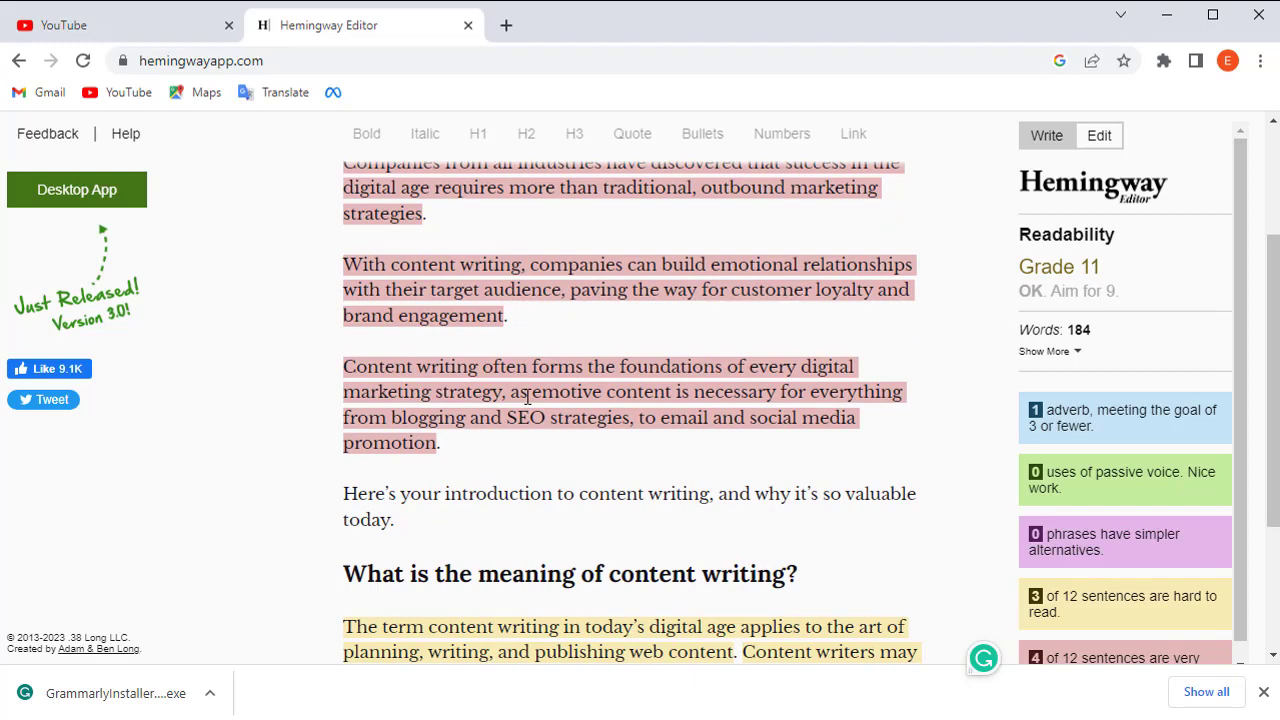
pyautogui.scroll(2, 527, 397)
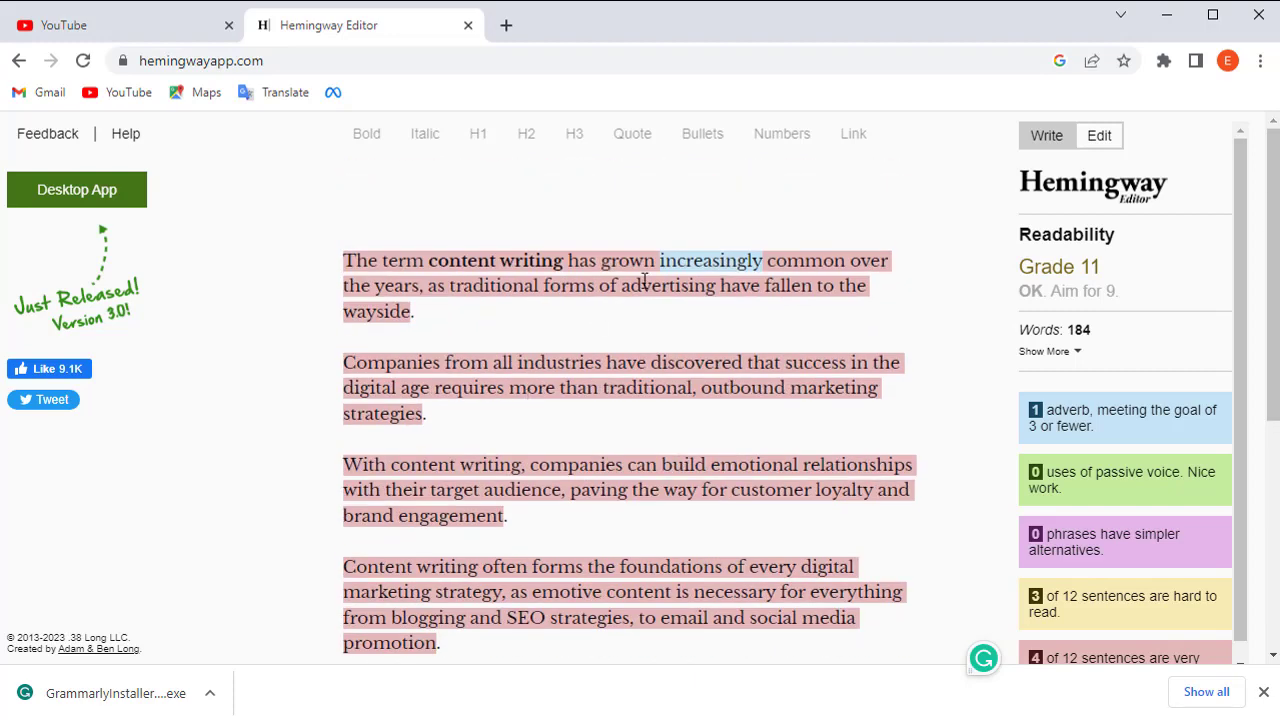
pyautogui.moveTo(706, 257)
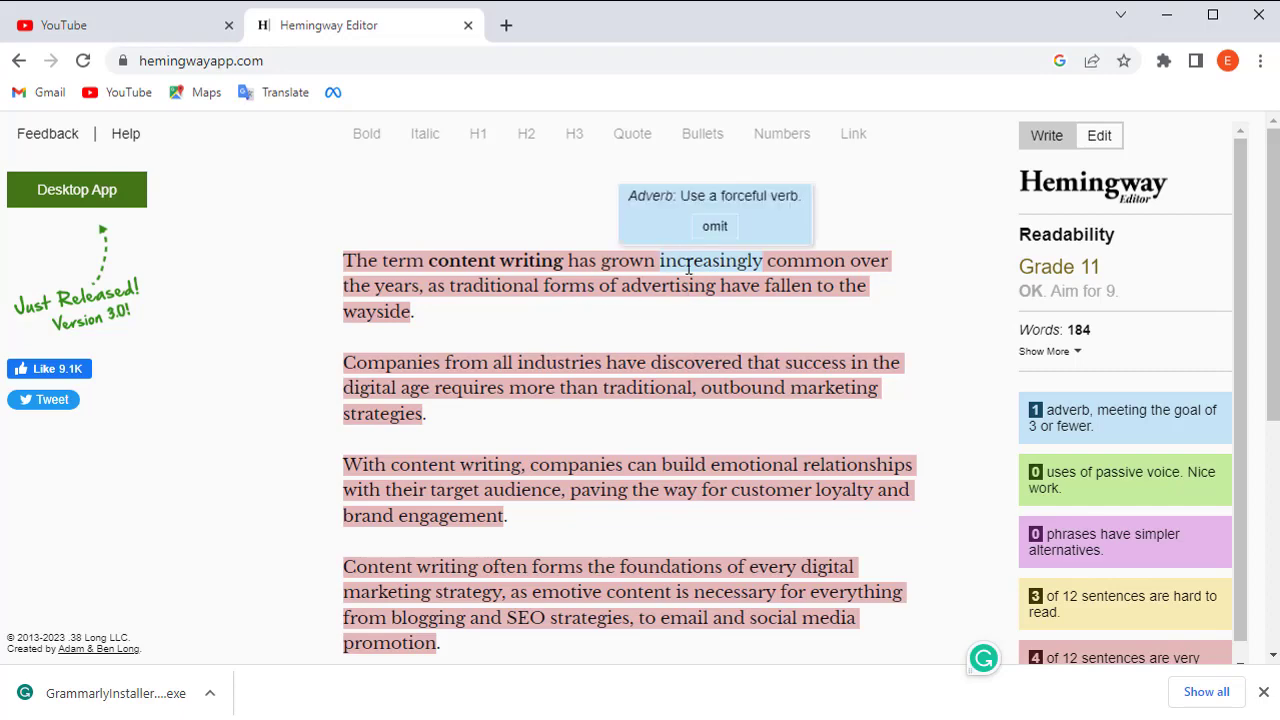
pyautogui.click(715, 228)
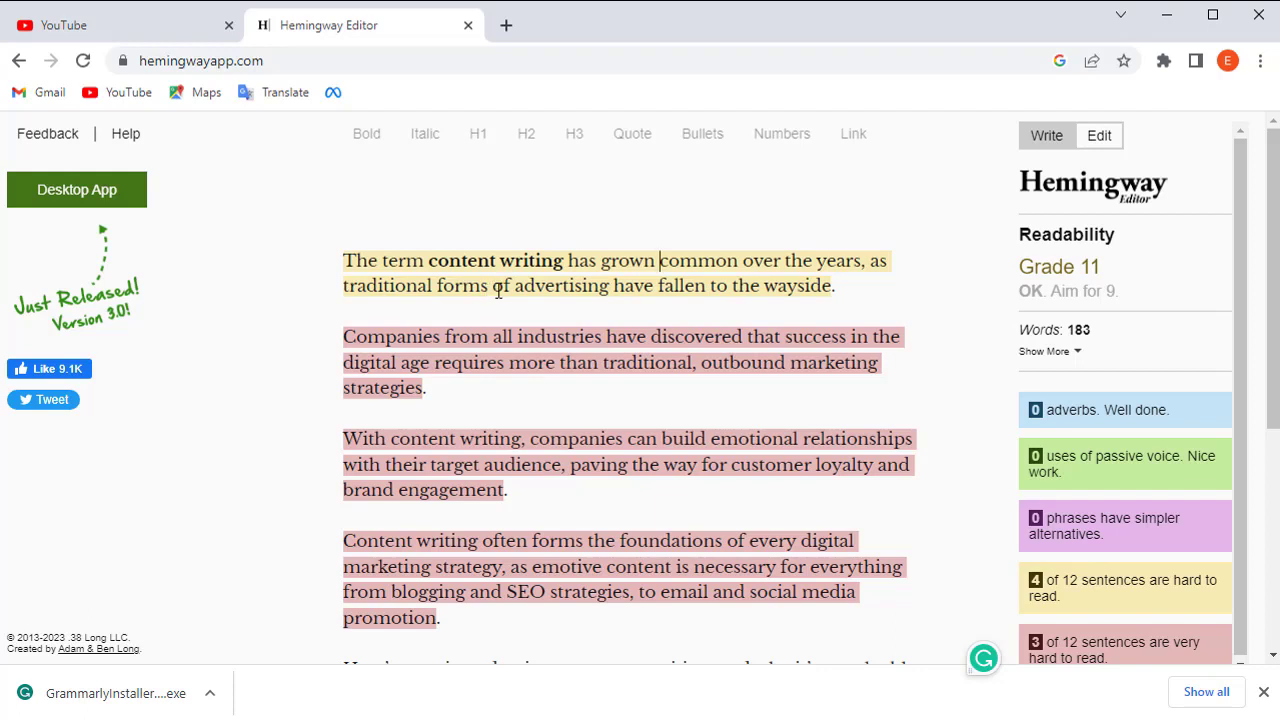
# - Examine the remaining yellow and red highlighted sentences throughout the content writing article
pyautogui.click(858, 289)
pyautogui.moveTo(809, 274); pyautogui.dragTo(877, 295)
pyautogui.scroll(-4, 471, 260)
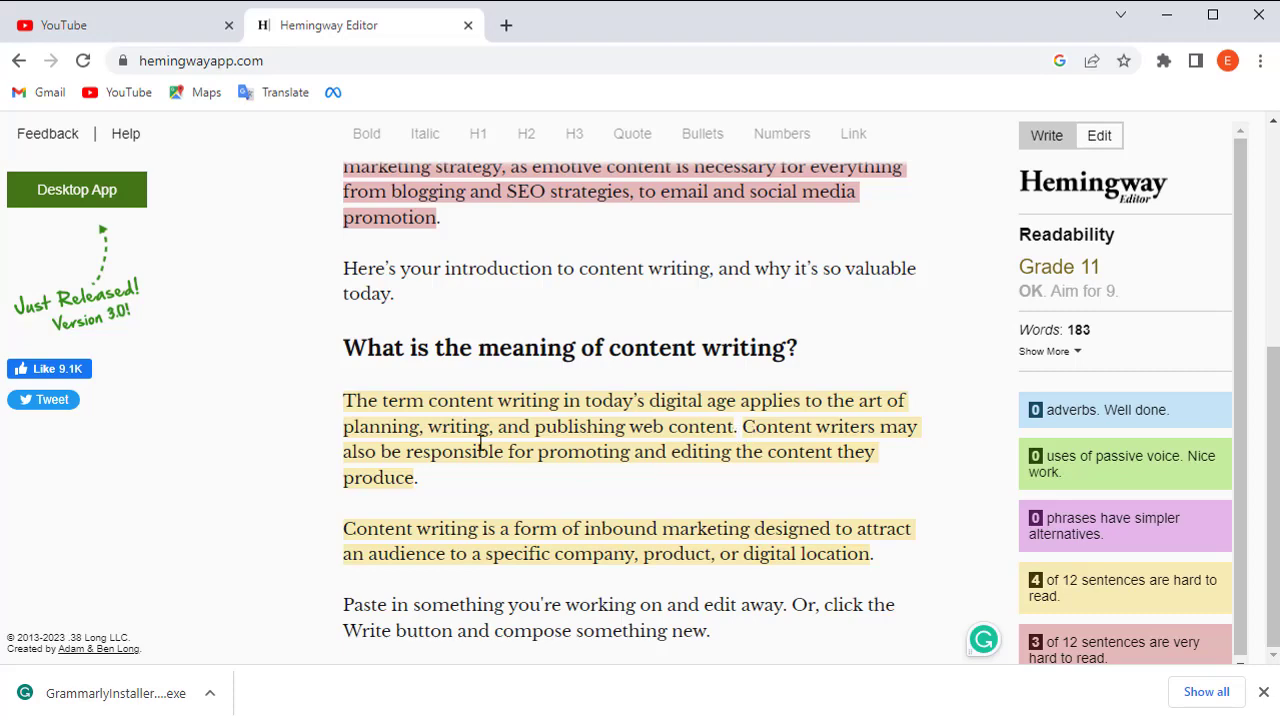
pyautogui.scroll(2, 516, 420)
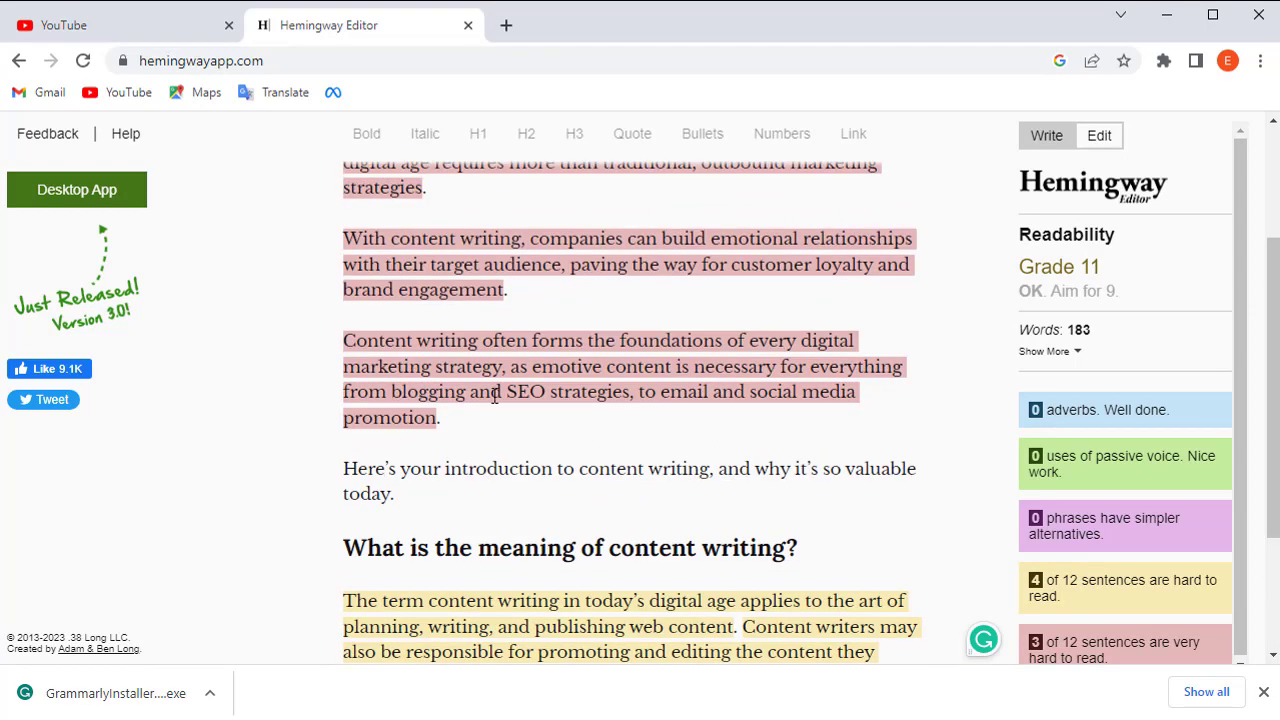
pyautogui.scroll(1, 488, 393)
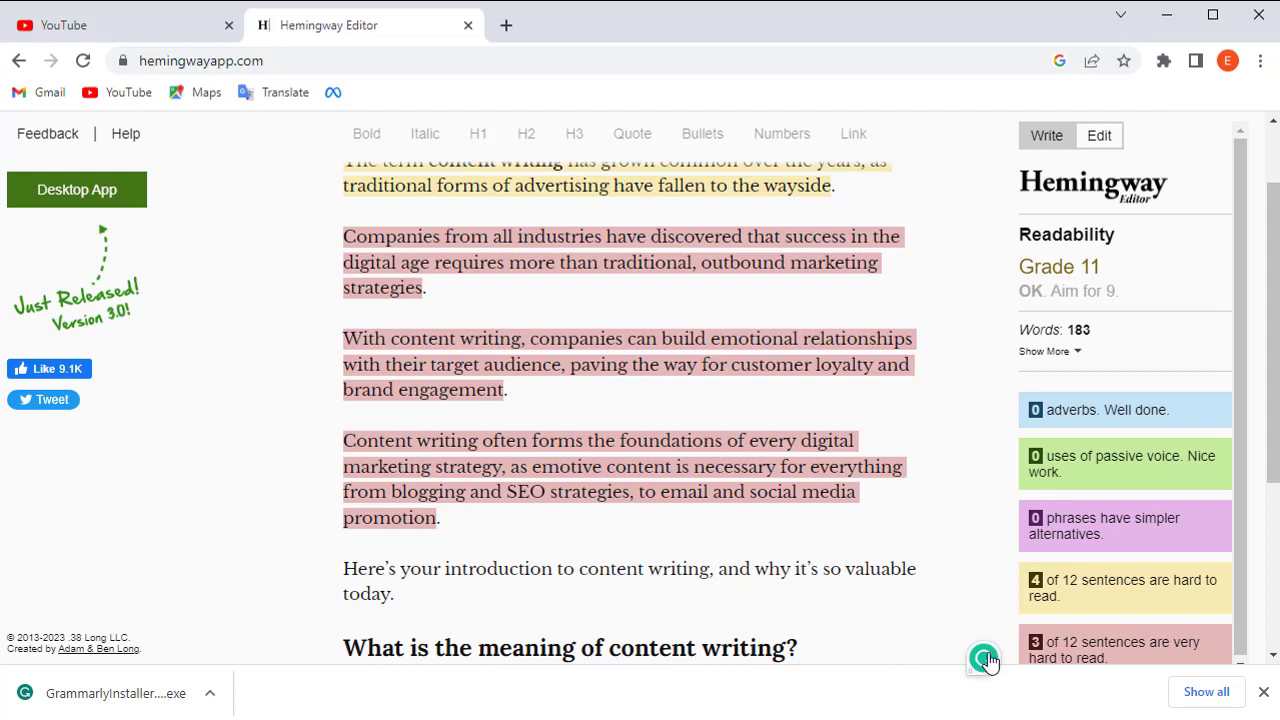
pyautogui.moveTo(985, 671)
pyautogui.scroll(1, 700, 480)
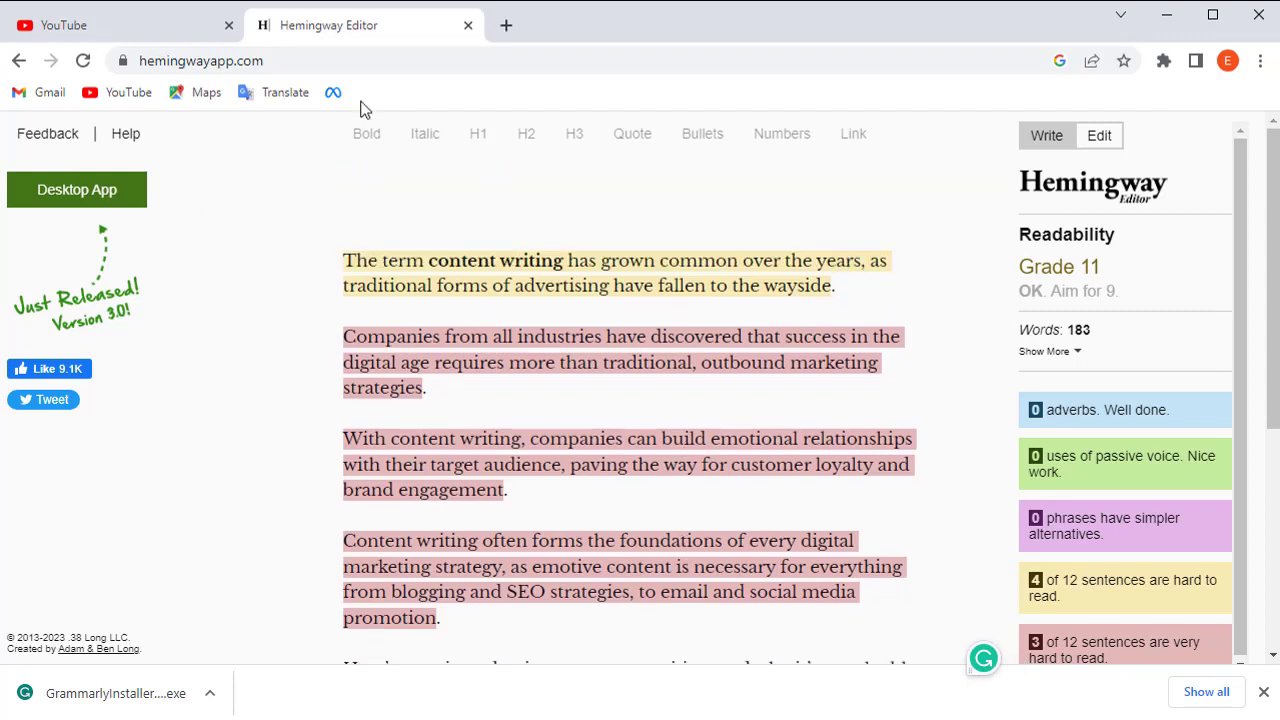